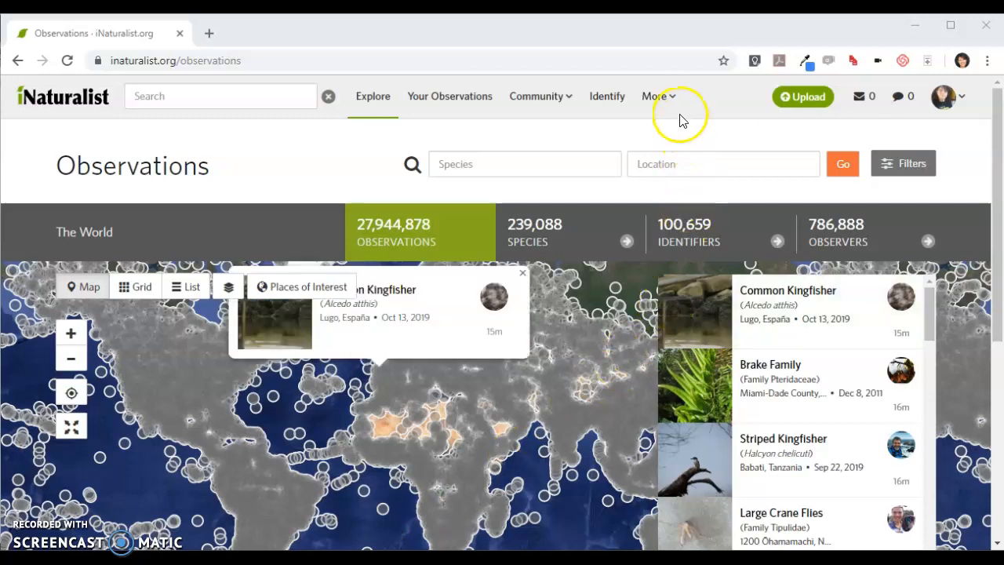
Search the site's Places for South Dakota Discovery Center
mouse_move(672, 100)
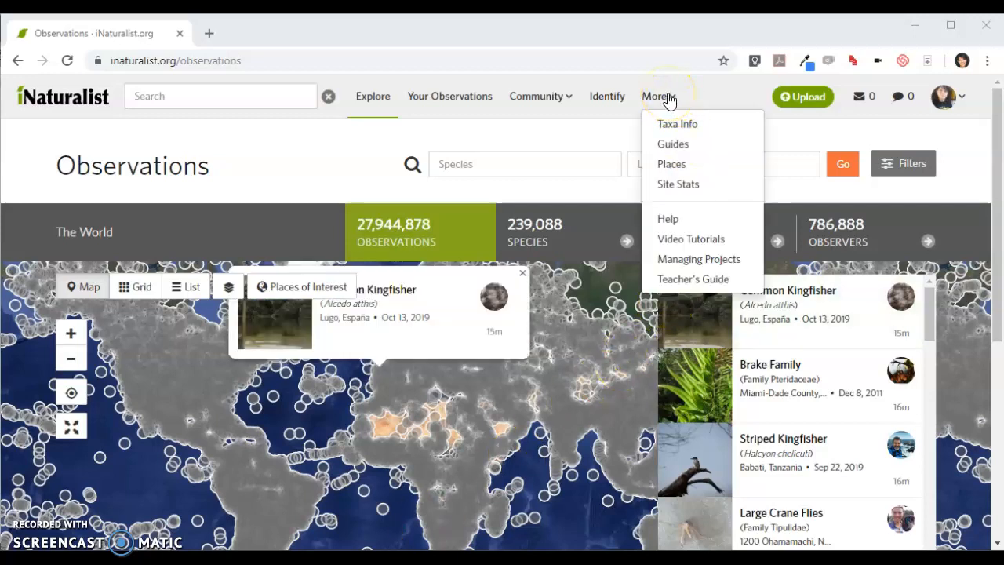
click(667, 163)
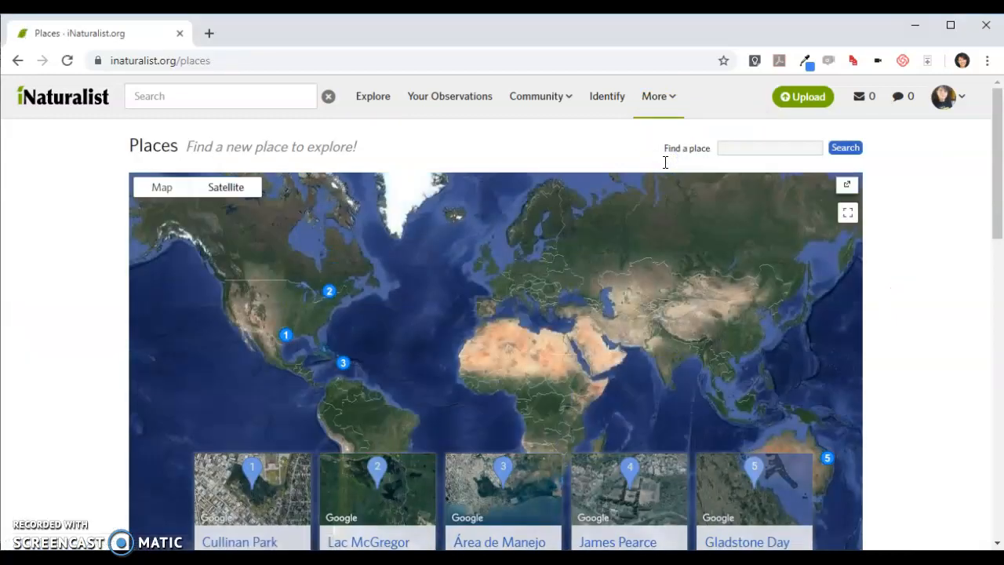
click(737, 148)
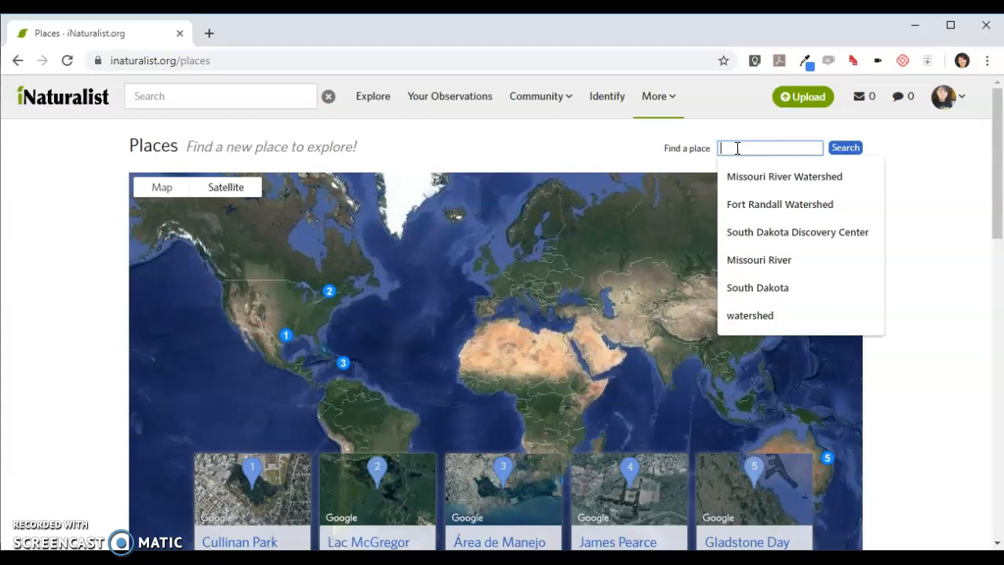
text(SOu)
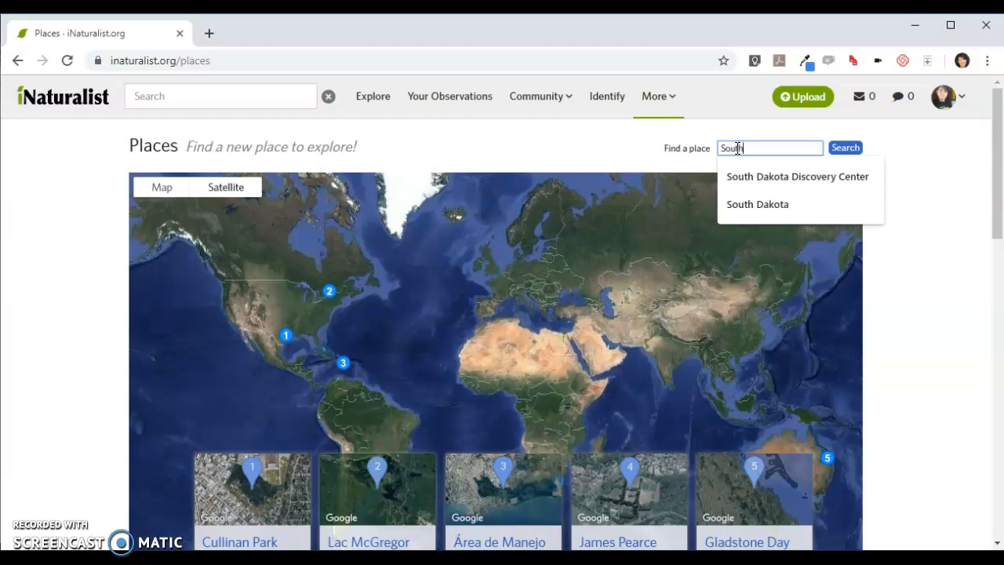
click(751, 173)
click(845, 152)
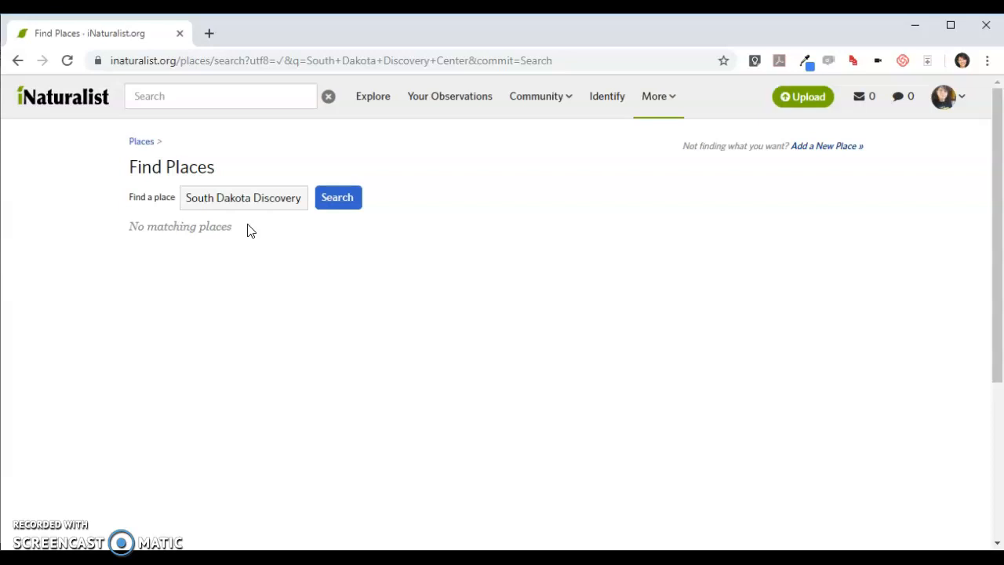
Start adding a new place and locate the riverside area around W Sioux Ave in Pierre, South Dakota, on the boundary map
click(832, 149)
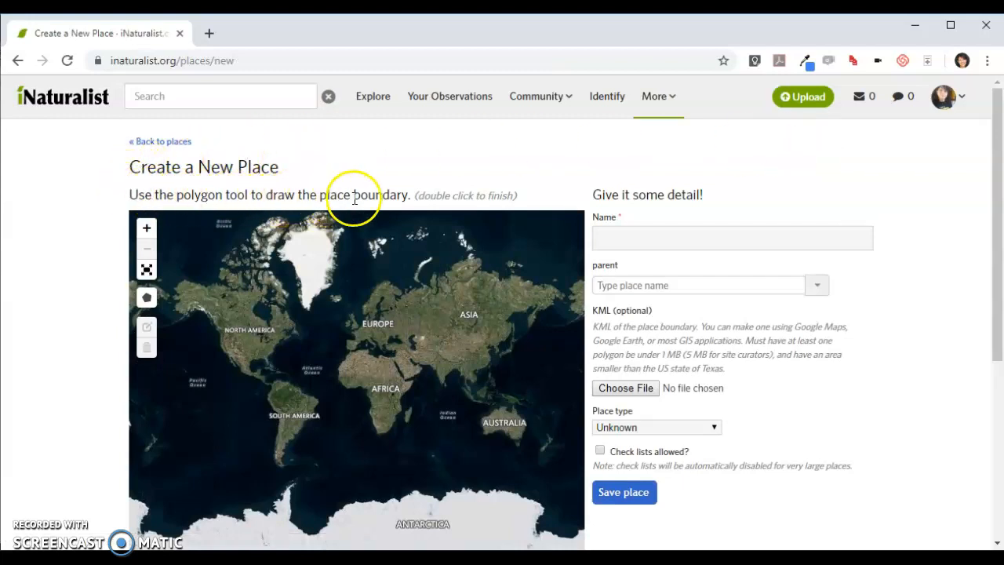
drag(316, 340, 335, 337)
scroll(148, 228, down, 1)
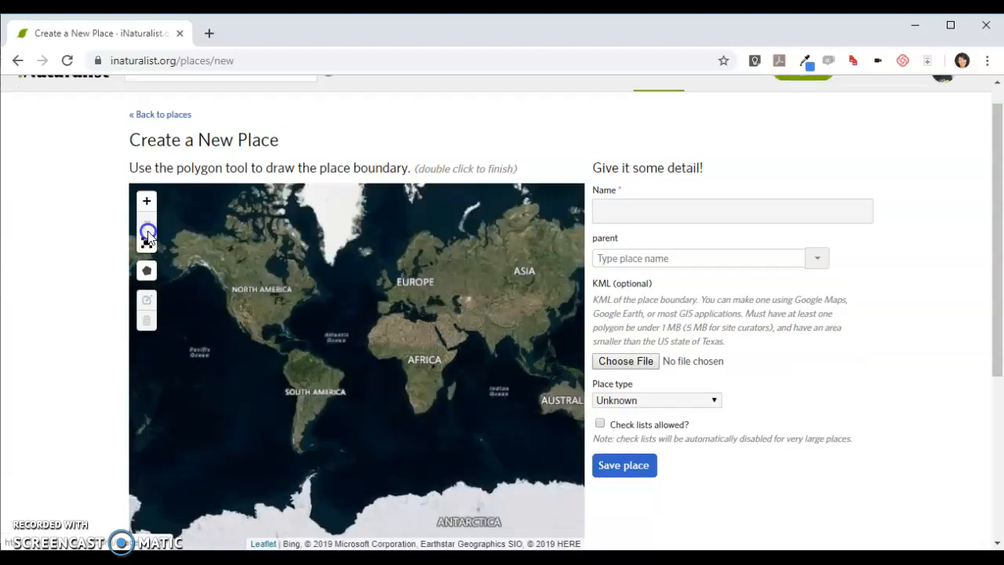
click(145, 202)
drag(213, 240, 323, 316)
click(146, 202)
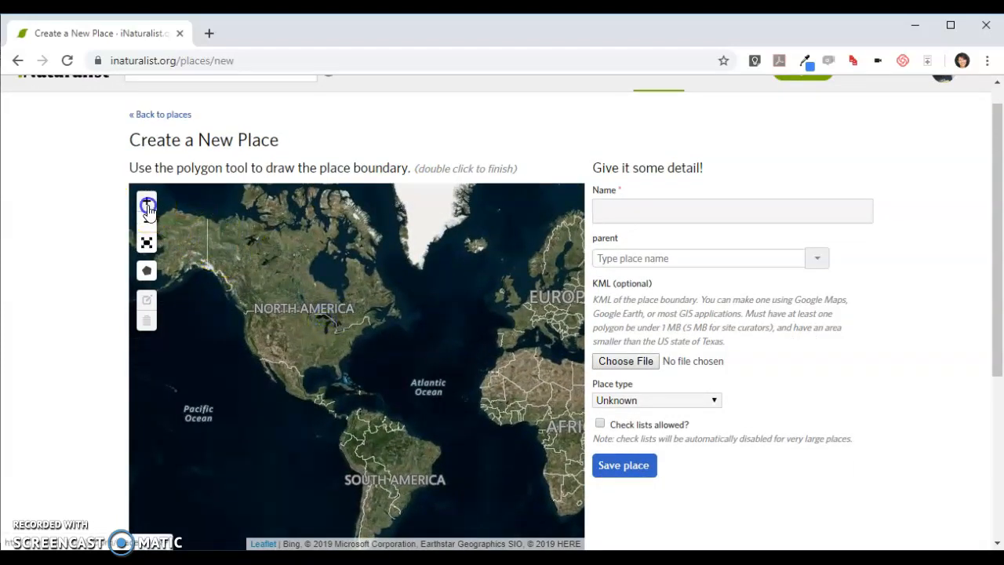
drag(235, 239, 321, 307)
click(147, 202)
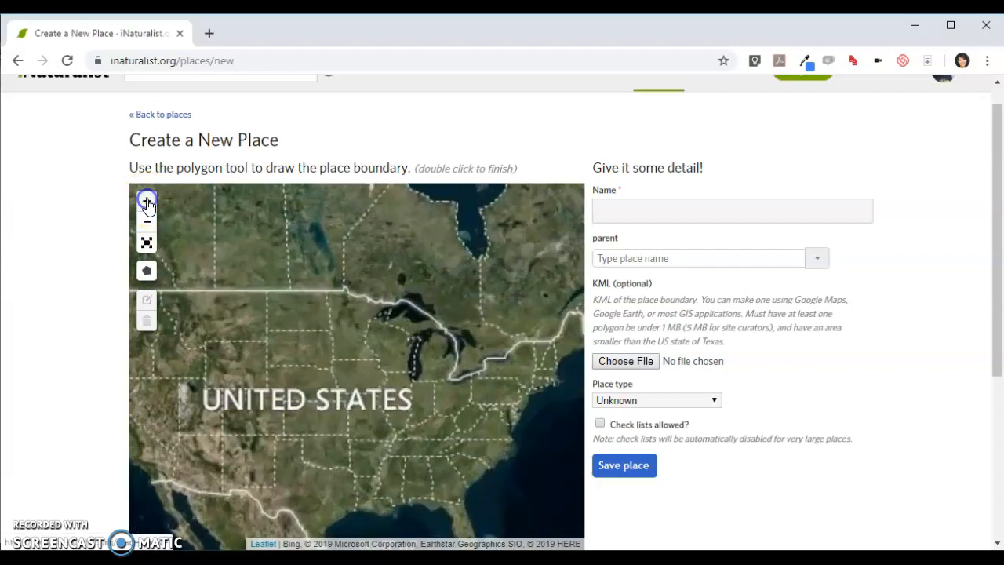
click(142, 206)
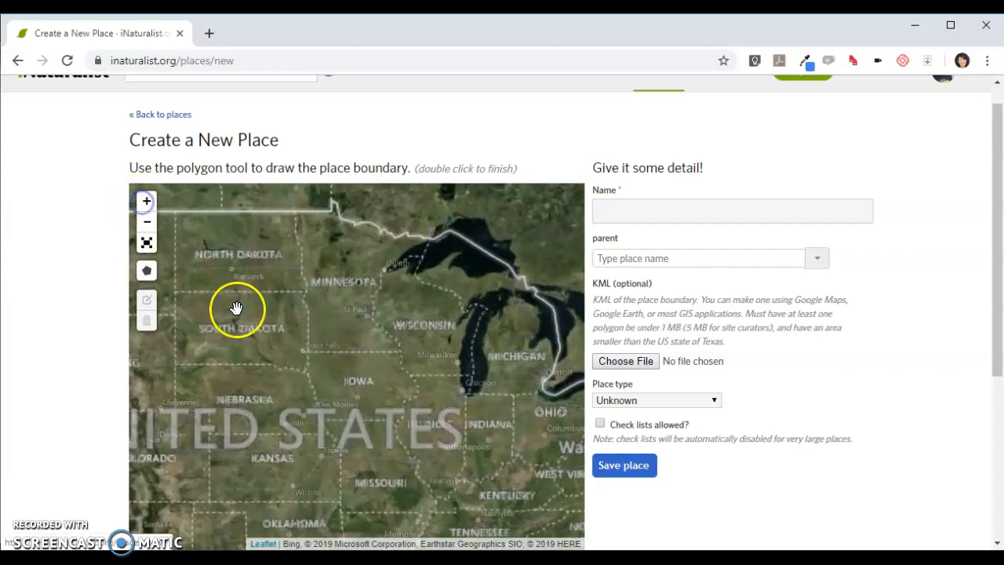
drag(236, 305, 321, 331)
click(147, 204)
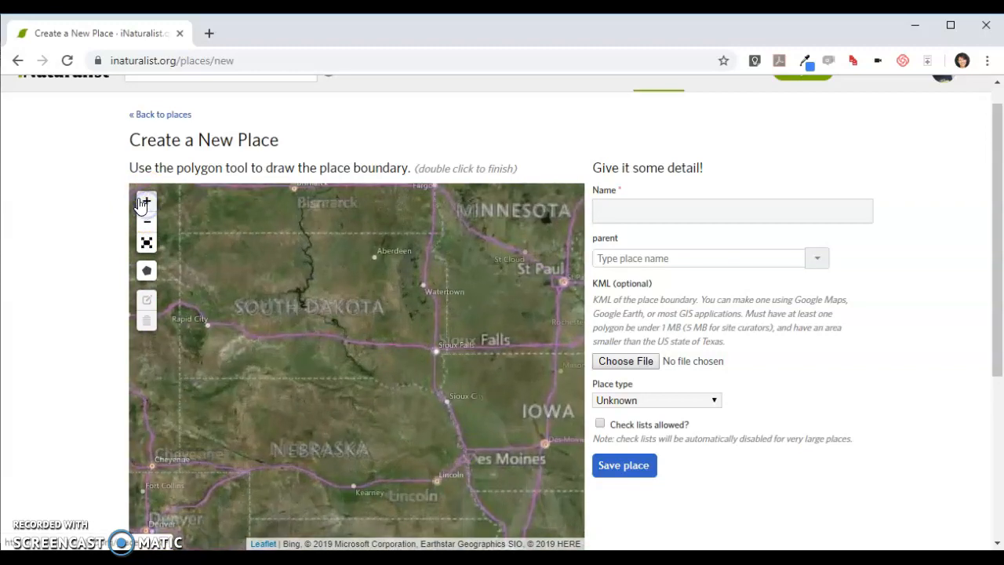
click(146, 203)
drag(218, 269, 314, 350)
click(147, 201)
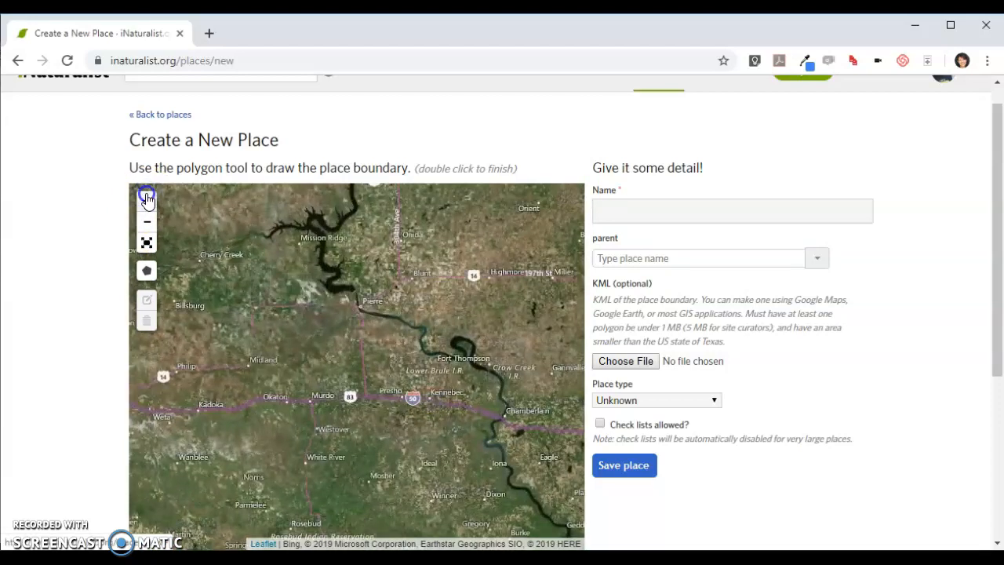
click(146, 200)
drag(281, 302, 268, 332)
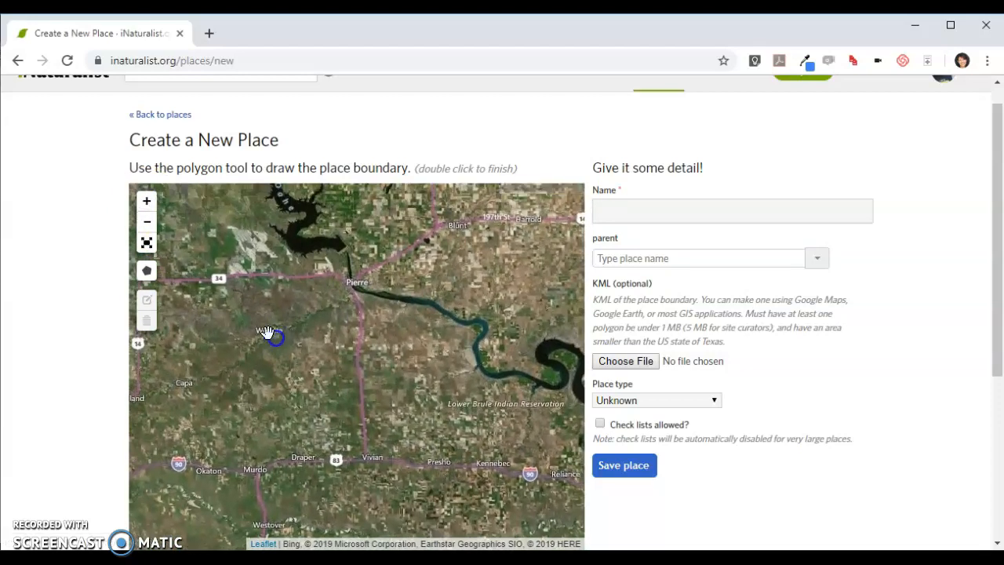
click(145, 204)
drag(240, 231, 247, 304)
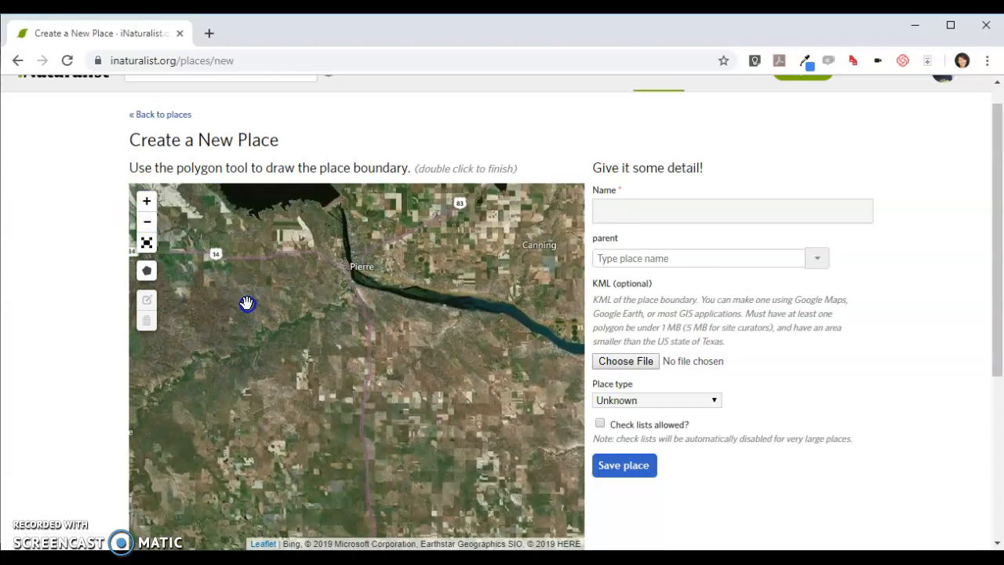
click(146, 204)
drag(274, 240, 242, 328)
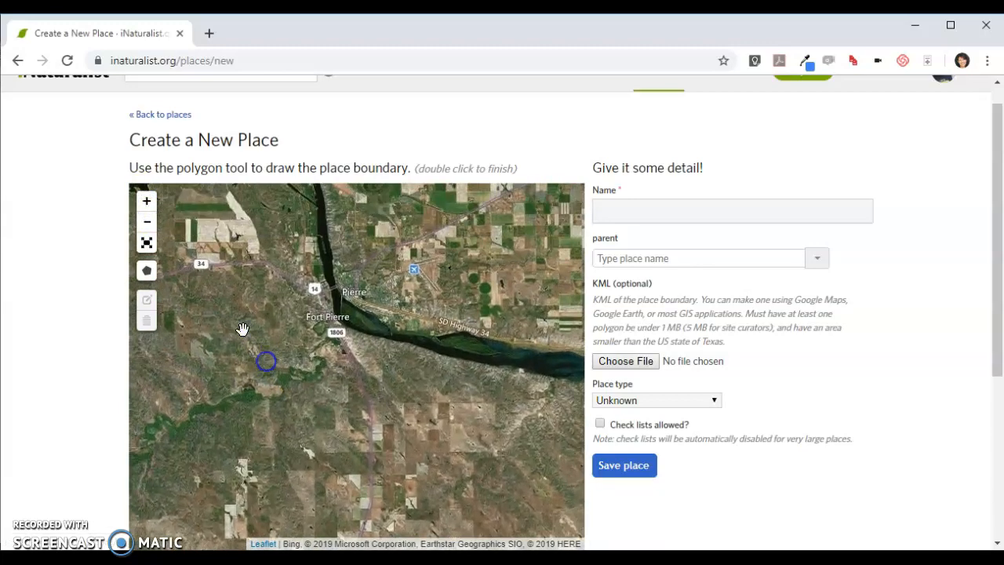
click(148, 204)
click(148, 206)
drag(282, 290, 345, 461)
click(148, 203)
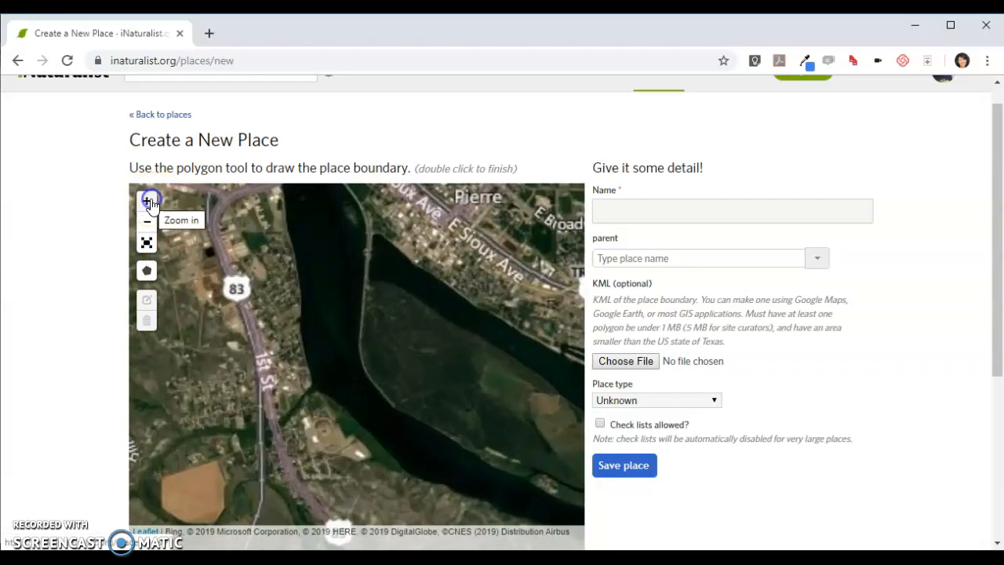
drag(267, 248, 275, 342)
click(148, 205)
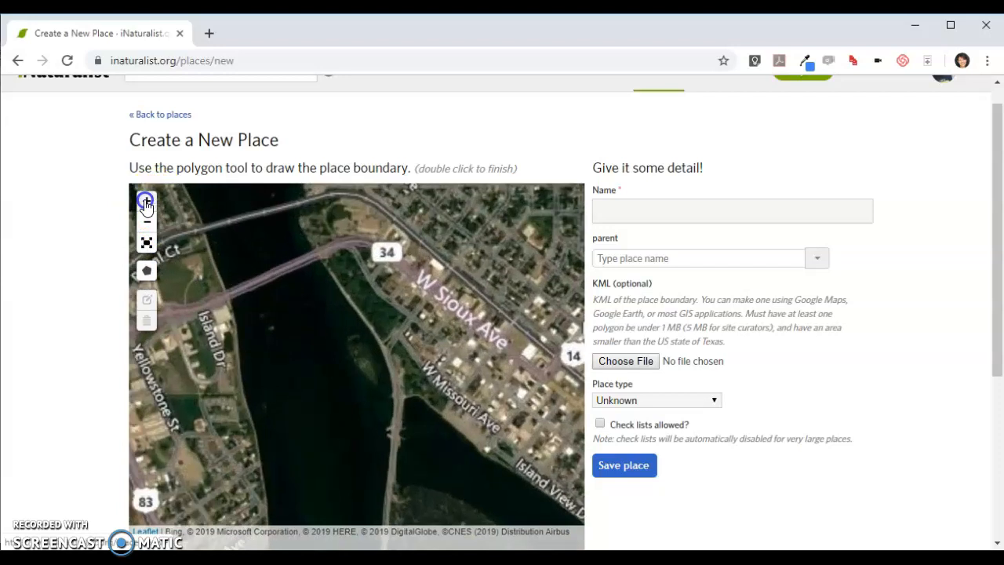
click(145, 203)
drag(318, 250, 326, 454)
drag(324, 291, 262, 276)
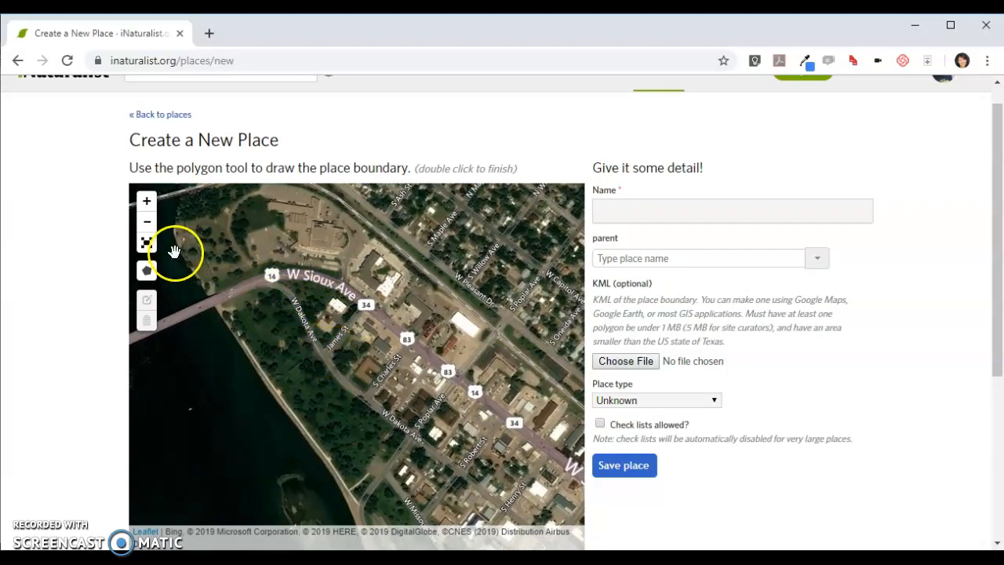
Draw a closed polygon boundary around the triangular block between W Sioux Ave, W Dakota Ave and James St
click(146, 271)
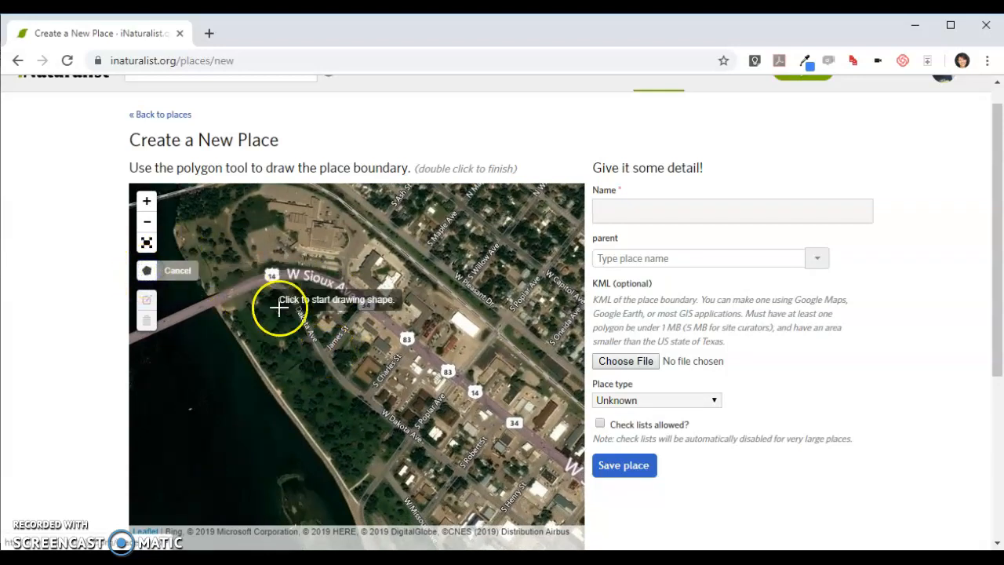
click(146, 201)
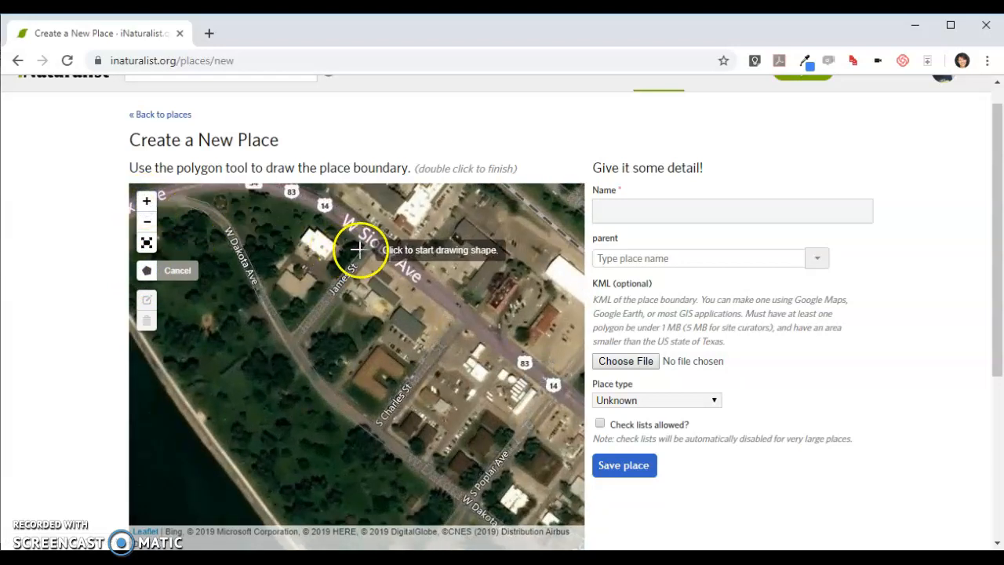
click(362, 246)
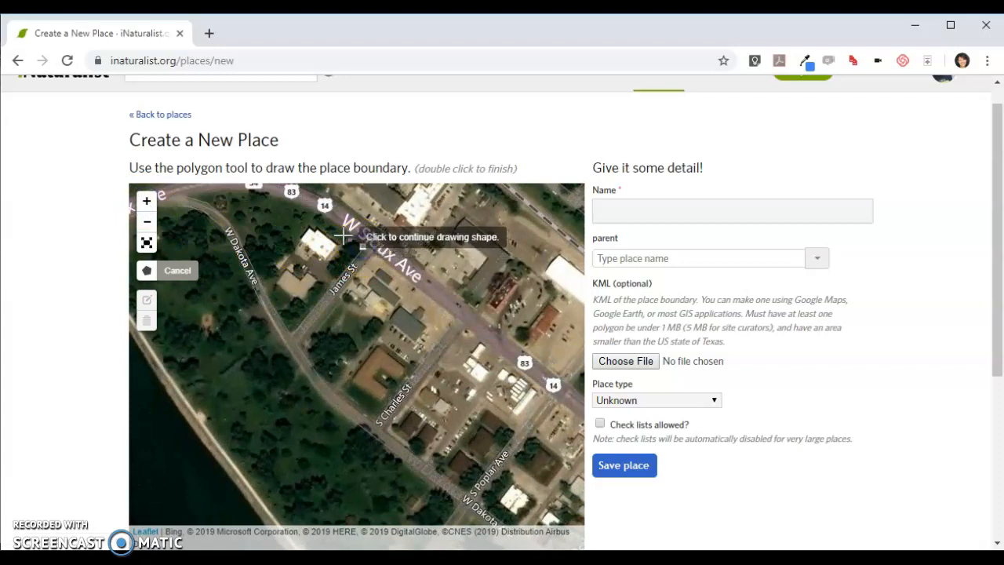
click(292, 205)
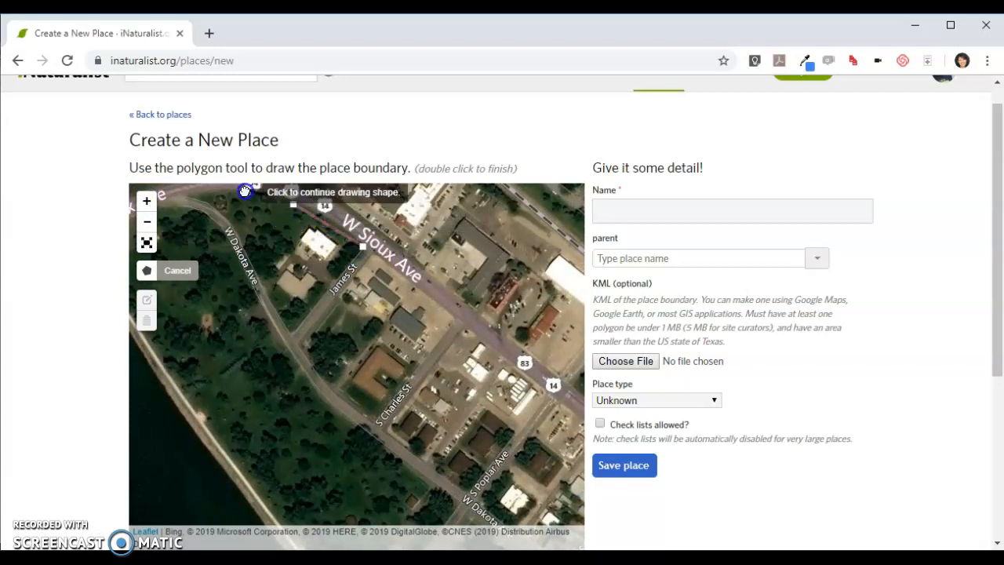
click(192, 194)
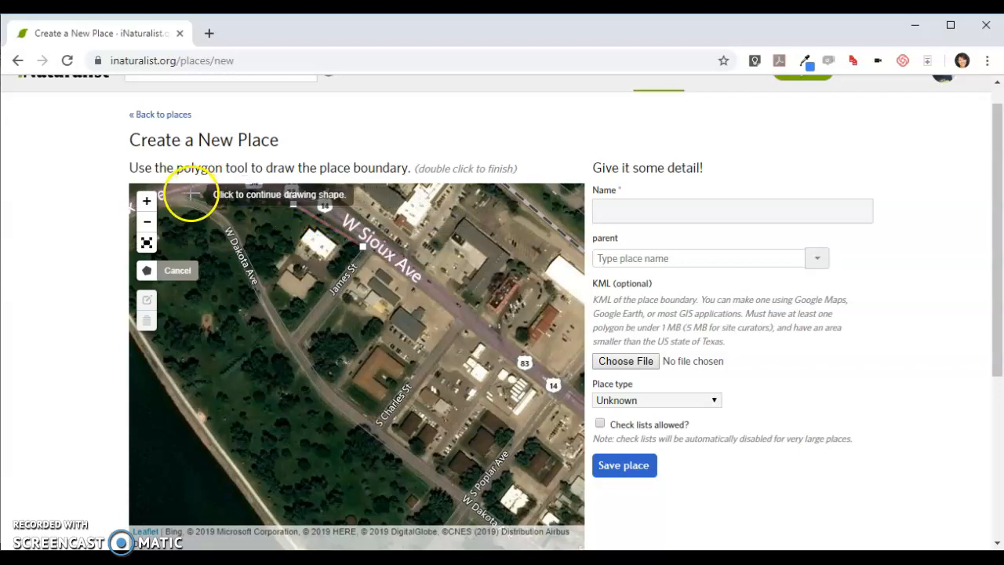
click(192, 194)
click(222, 210)
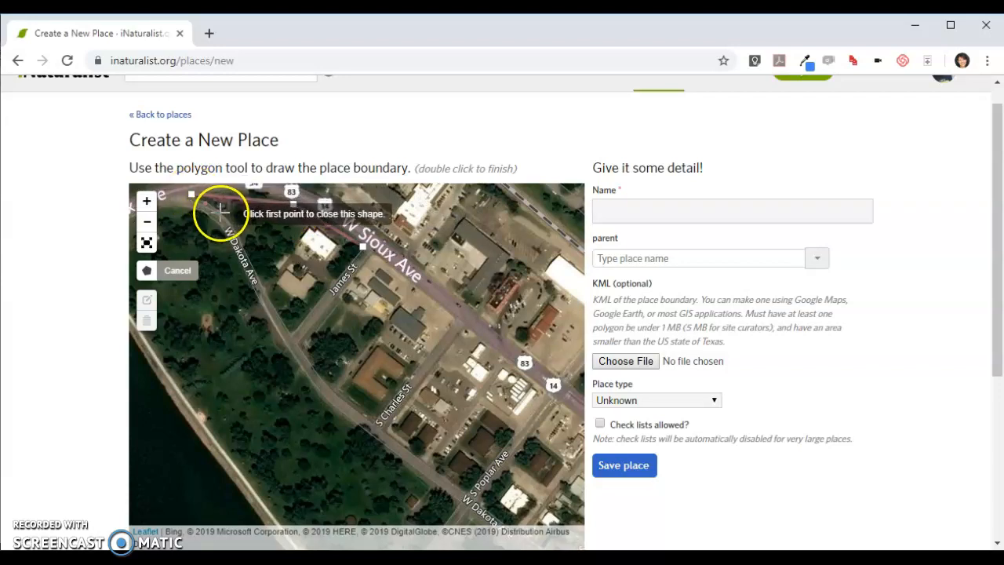
click(236, 234)
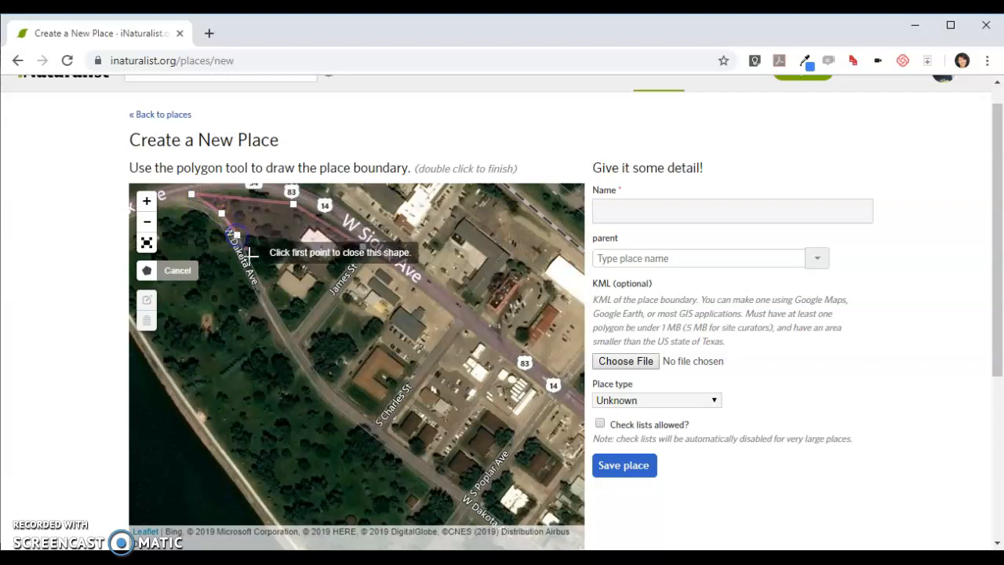
click(256, 276)
click(277, 310)
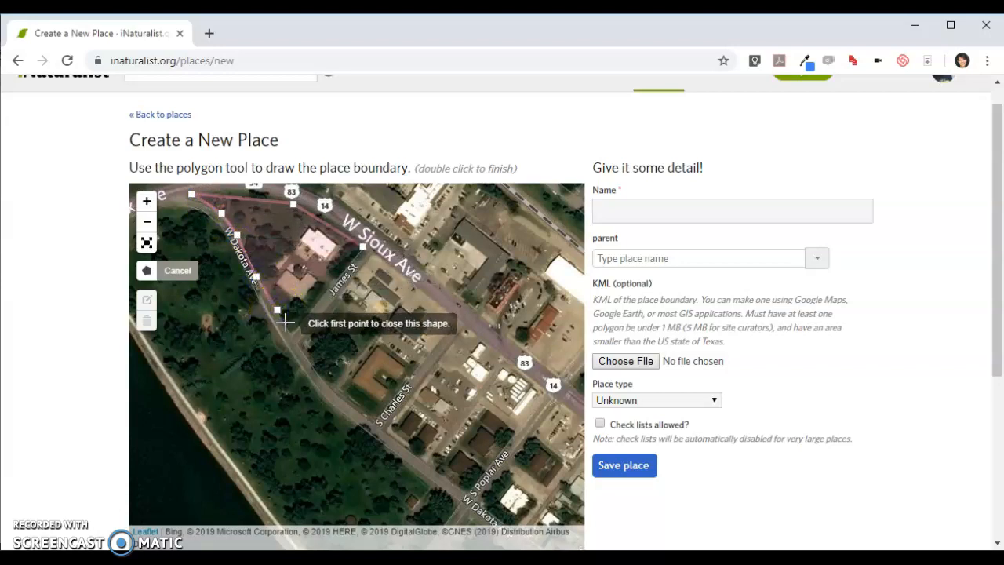
click(291, 335)
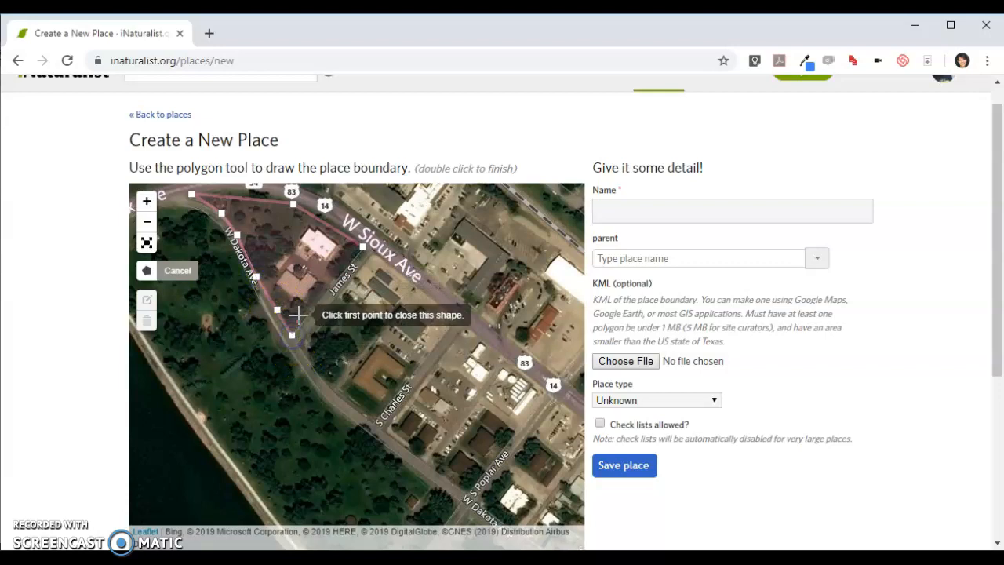
double_click(361, 249)
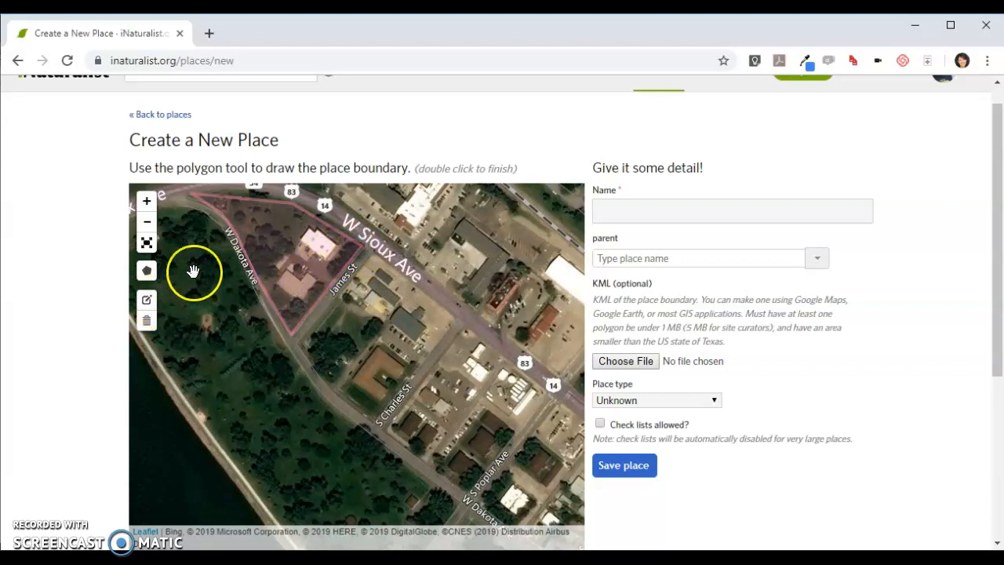
Reshape the boundary by pulling its W Sioux Ave edge outward to follow the road's curve, and save the edit
drag(230, 230, 266, 292)
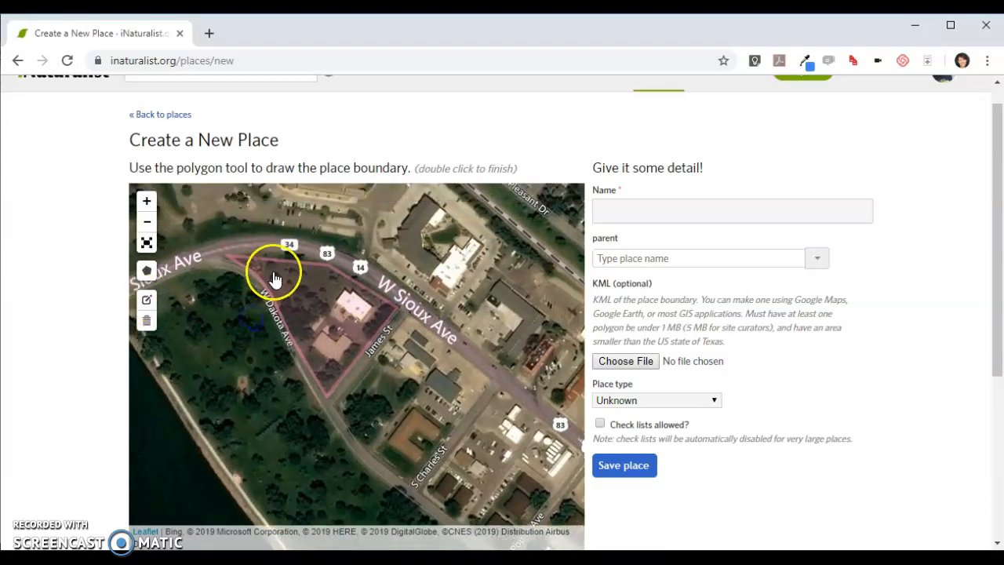
click(147, 303)
drag(264, 267, 280, 250)
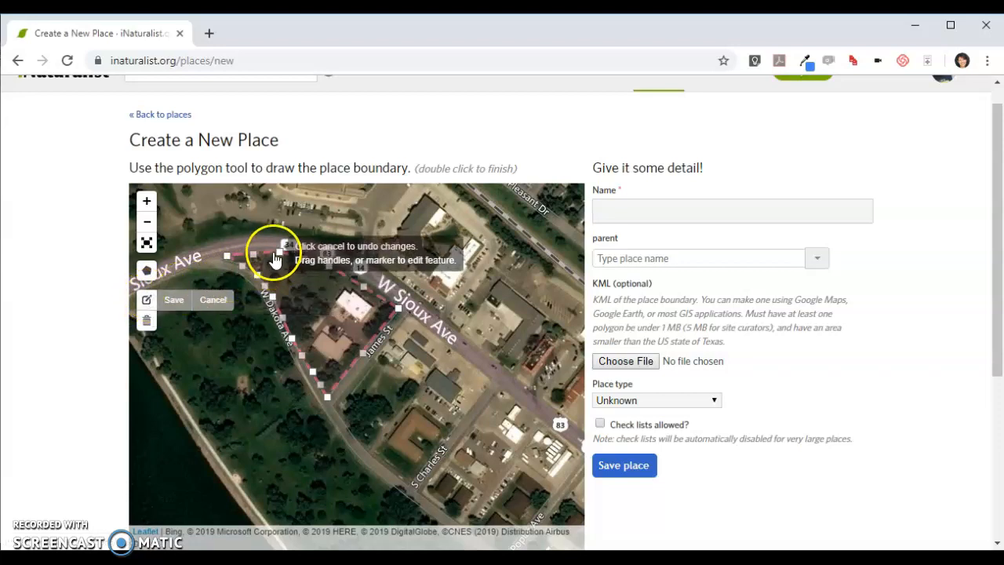
click(178, 303)
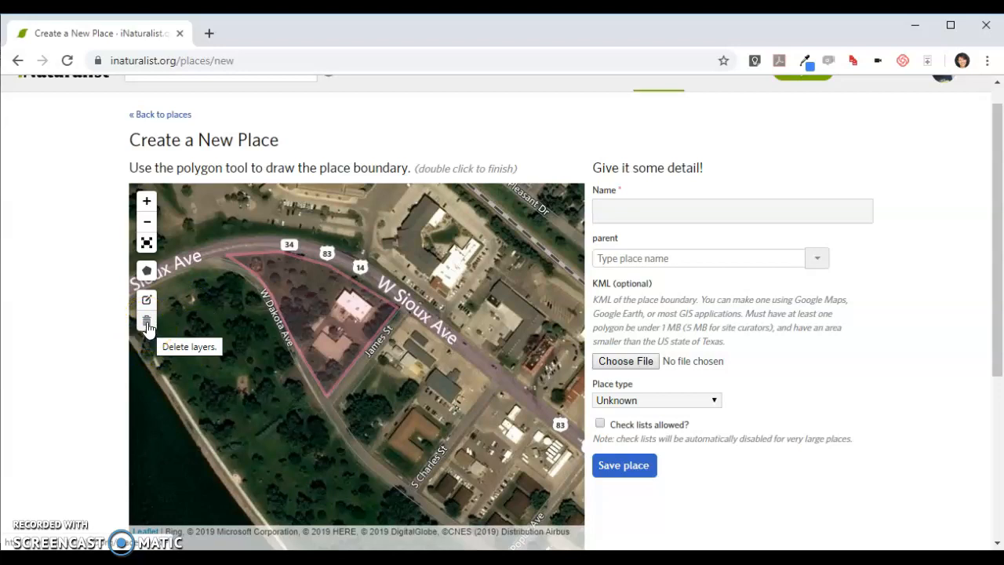
Name the new place South Dakota Discovery Center and set its parent to the state South Dakota, US
click(643, 209)
click(643, 243)
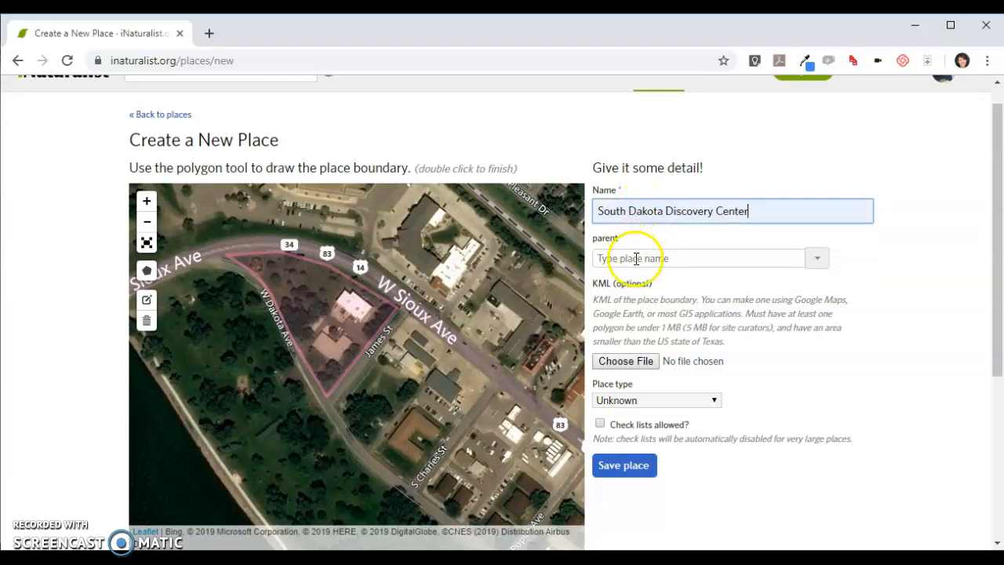
click(637, 259)
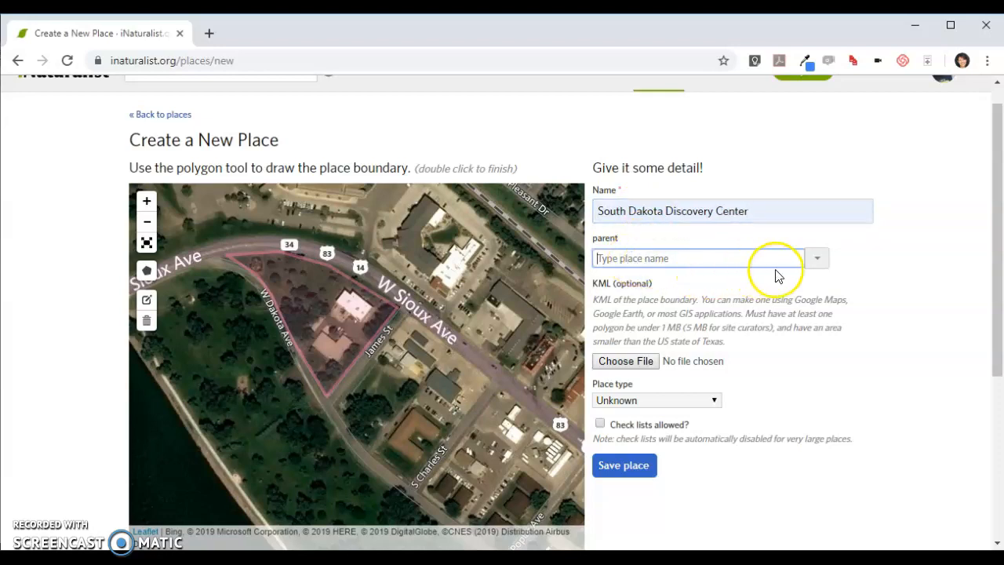
click(821, 262)
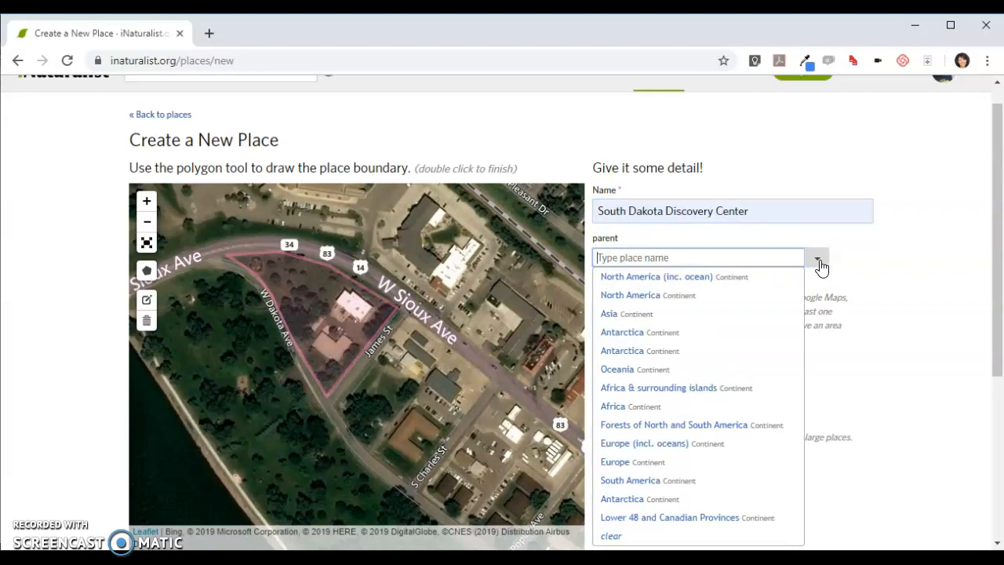
click(637, 306)
text(South Dakota)
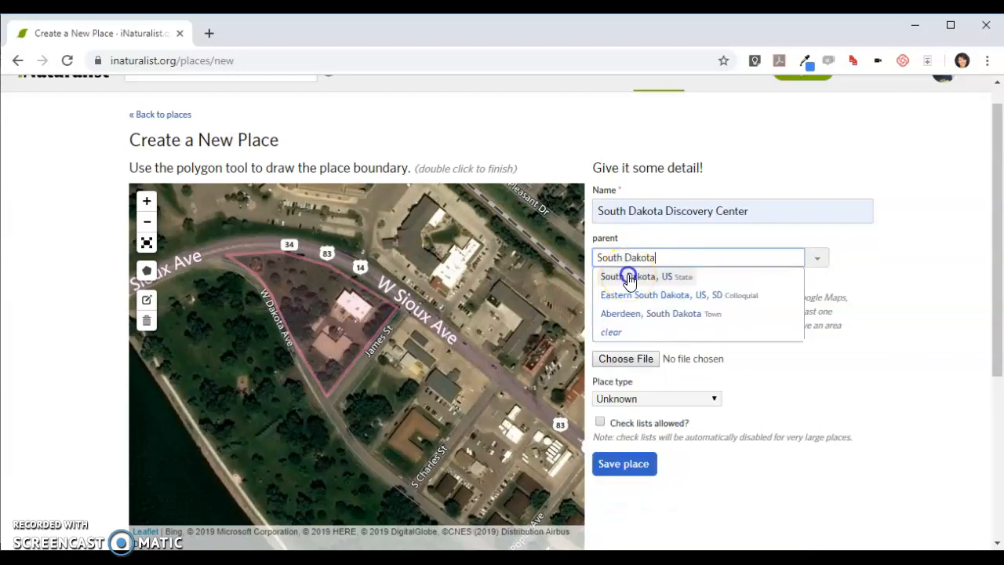
click(611, 276)
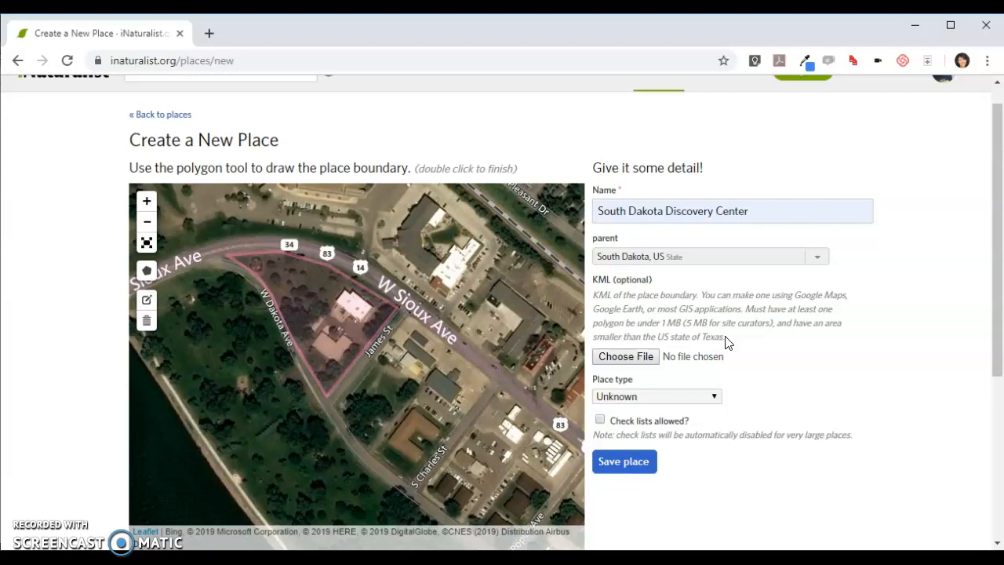
Set the place type to Open Space, allow check lists, and save the place
click(714, 398)
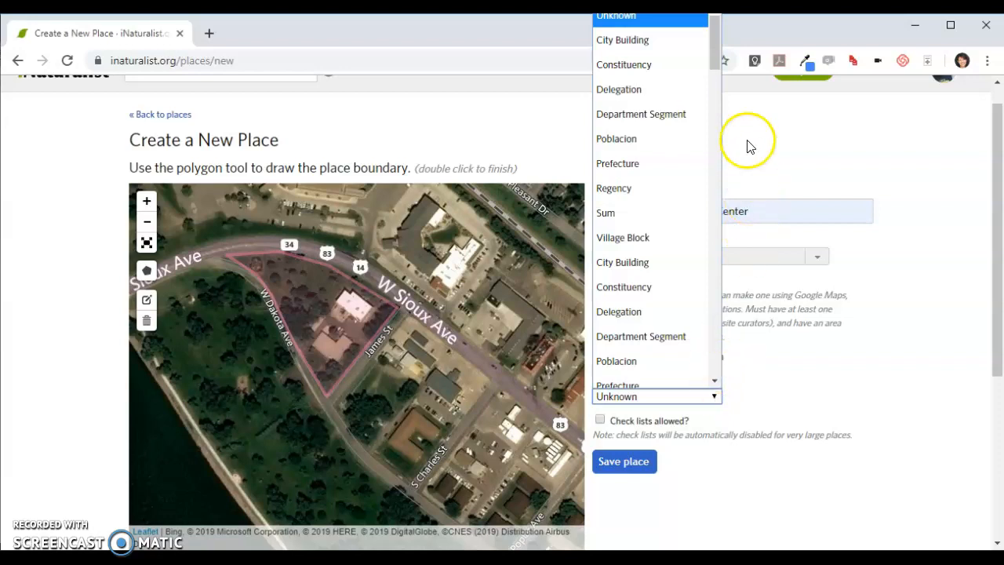
drag(713, 62, 733, 182)
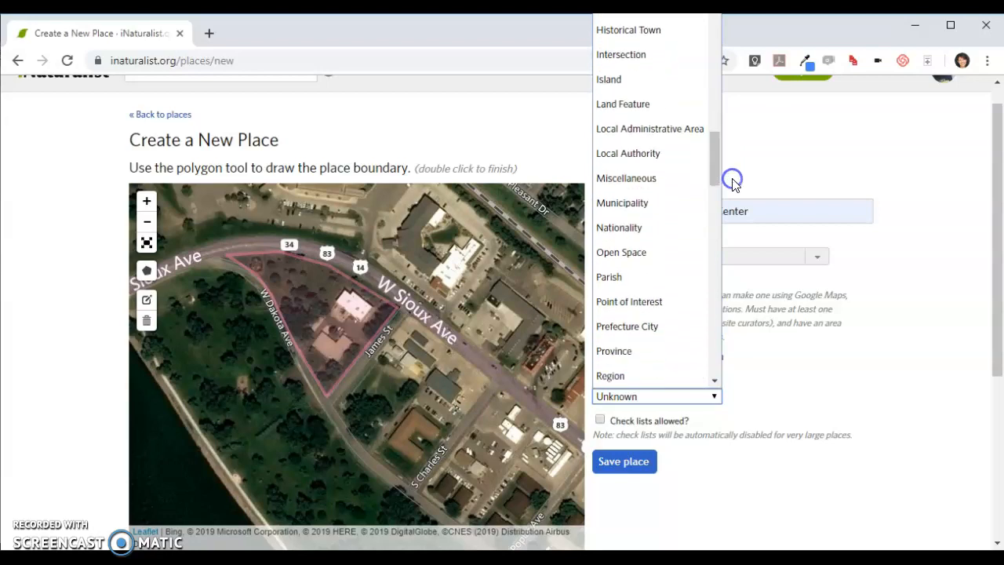
click(627, 255)
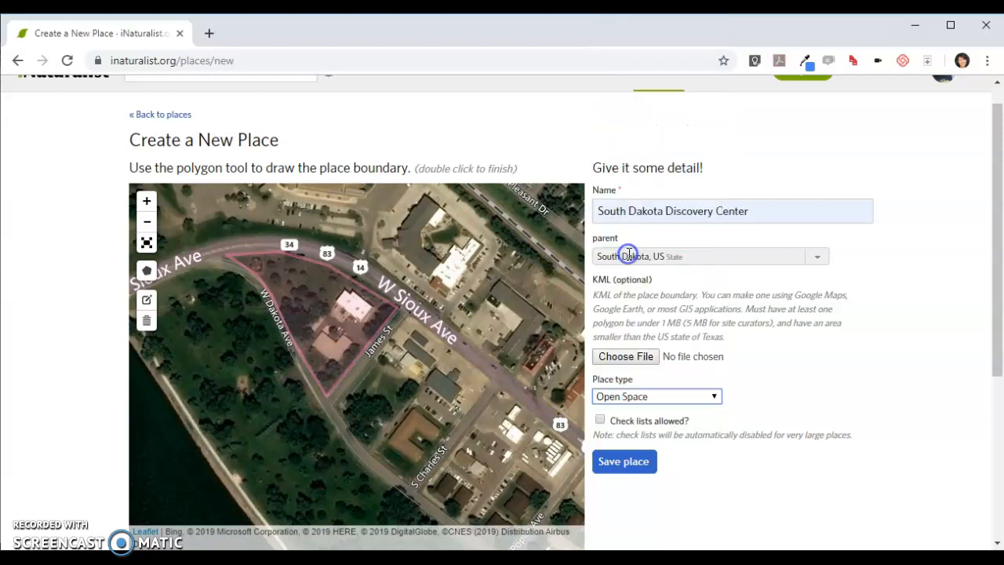
click(714, 399)
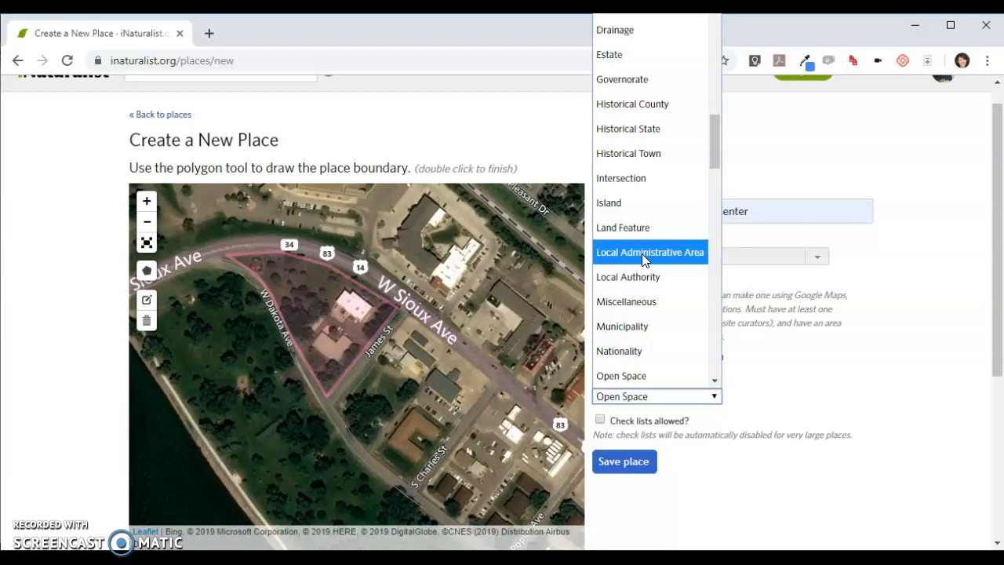
click(712, 449)
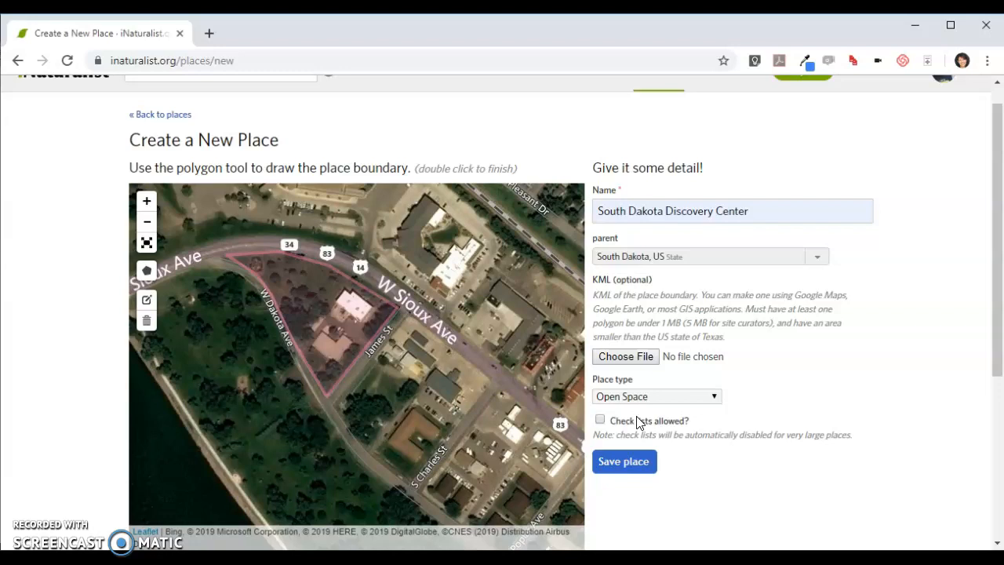
click(600, 421)
click(628, 462)
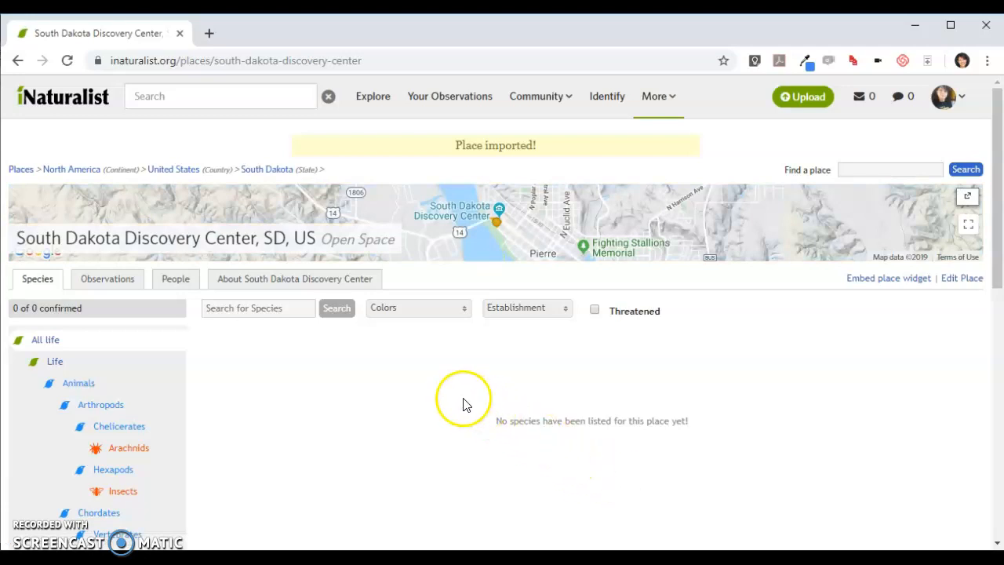
Examine the new place's observations, its contributing people, and its about information
click(109, 284)
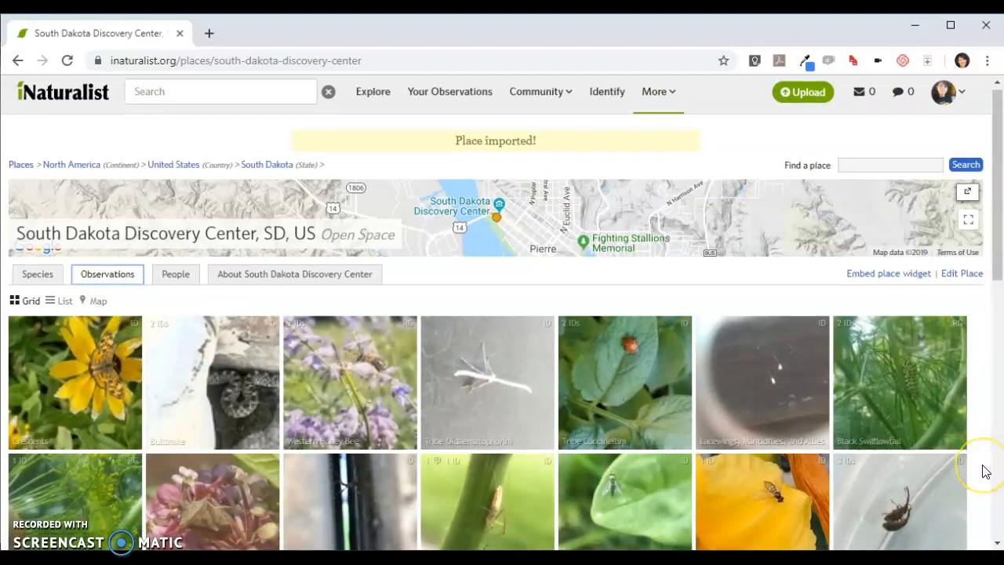
scroll(986, 471, down, 4)
scroll(982, 470, down, 2)
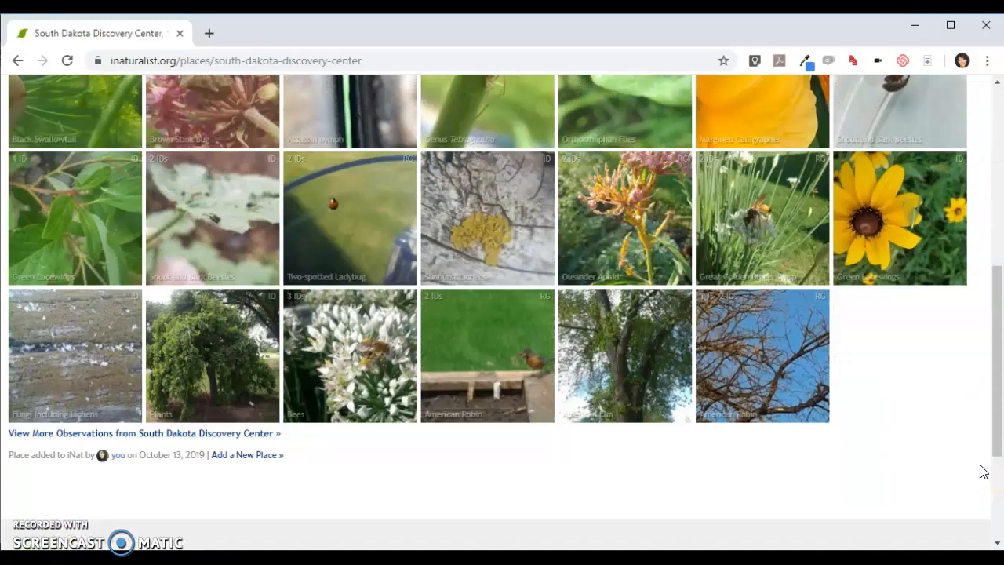
scroll(980, 470, up, 5)
scroll(978, 469, up, 2)
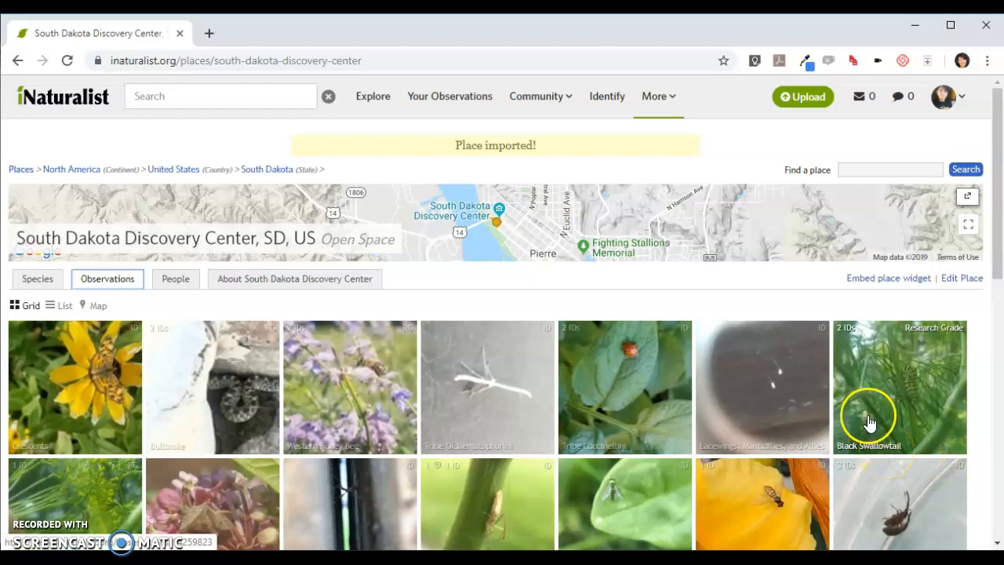
click(169, 284)
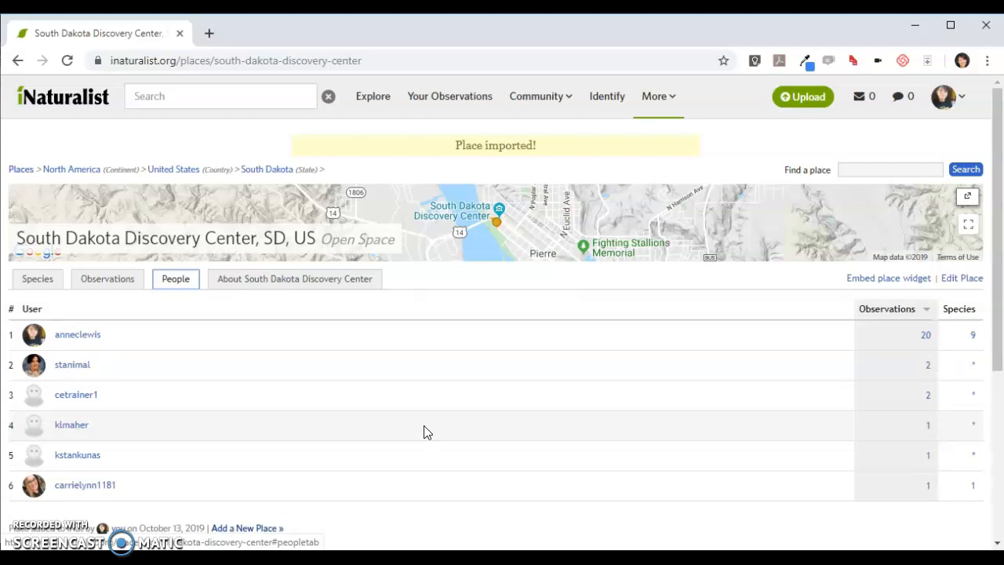
click(312, 286)
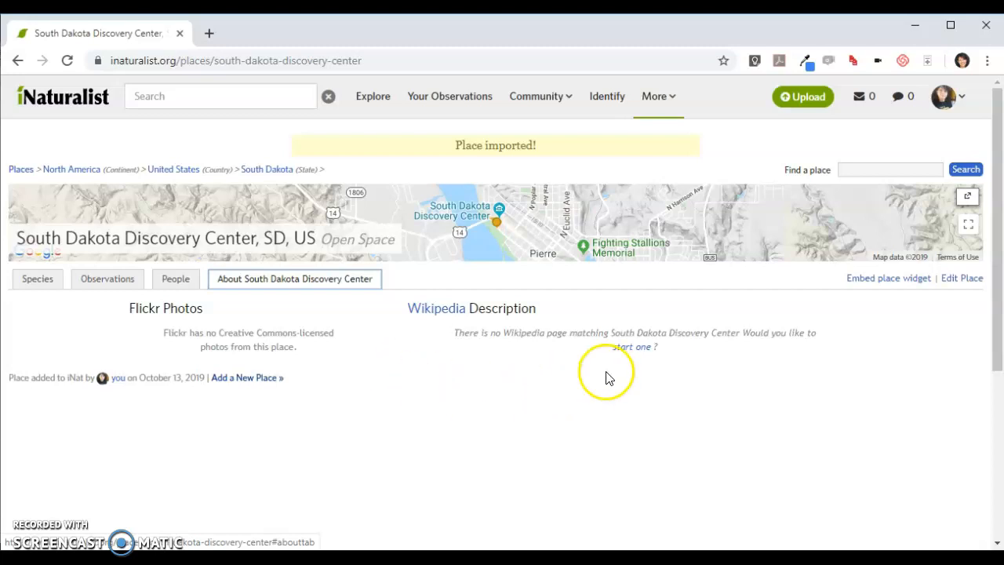
Start a new collection project from the community's Projects page
mouse_move(538, 99)
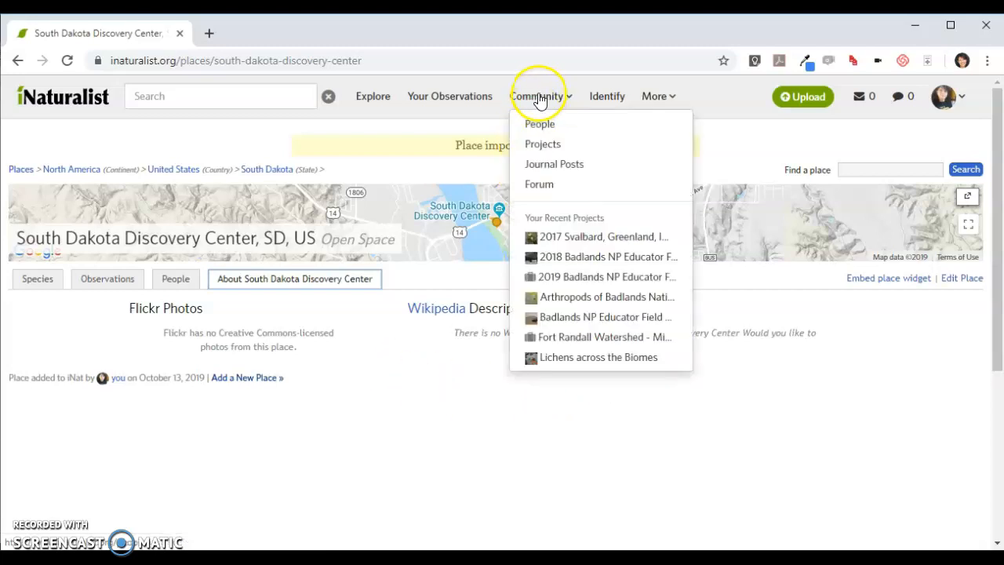
click(543, 146)
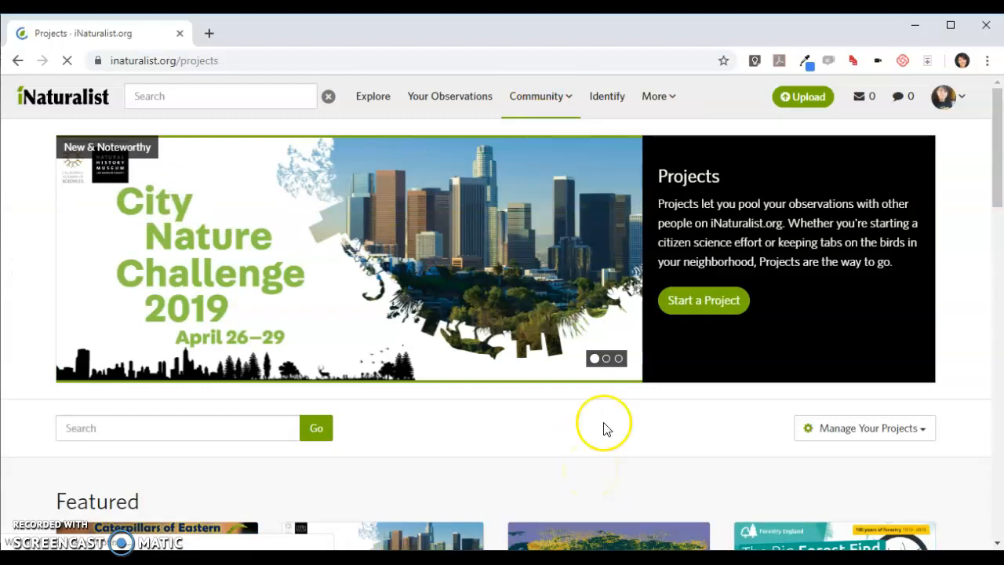
click(688, 296)
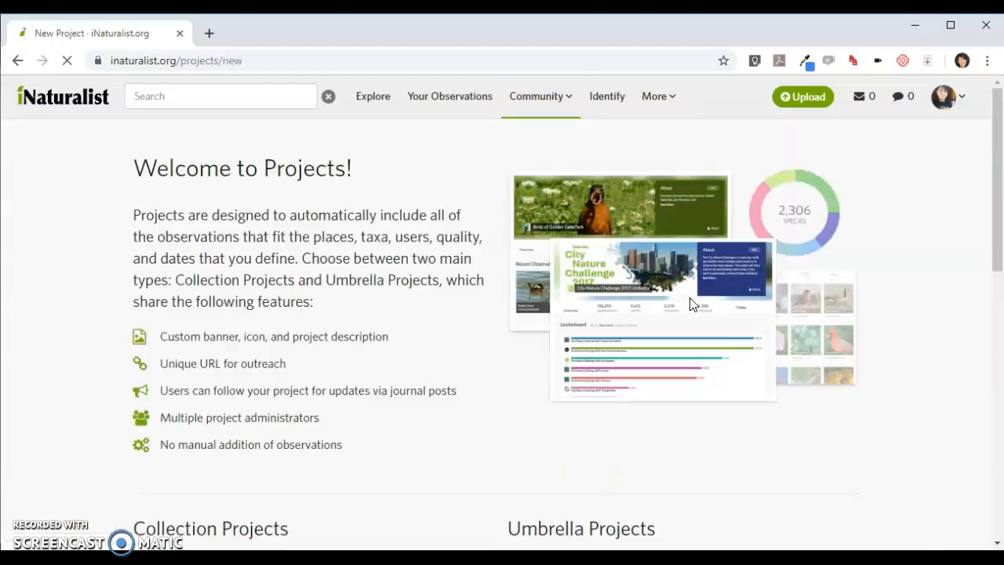
scroll(440, 400, down, 5)
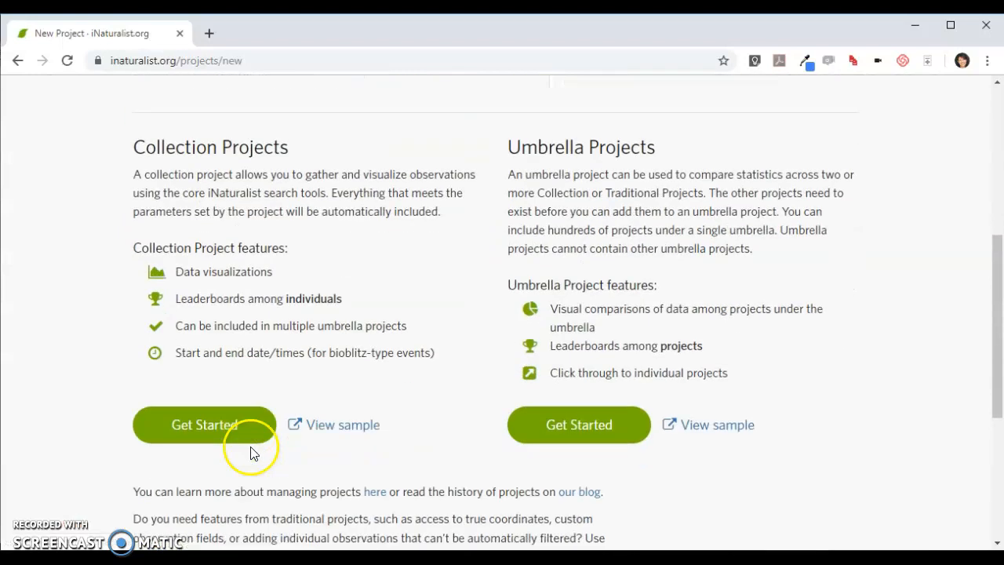
click(225, 424)
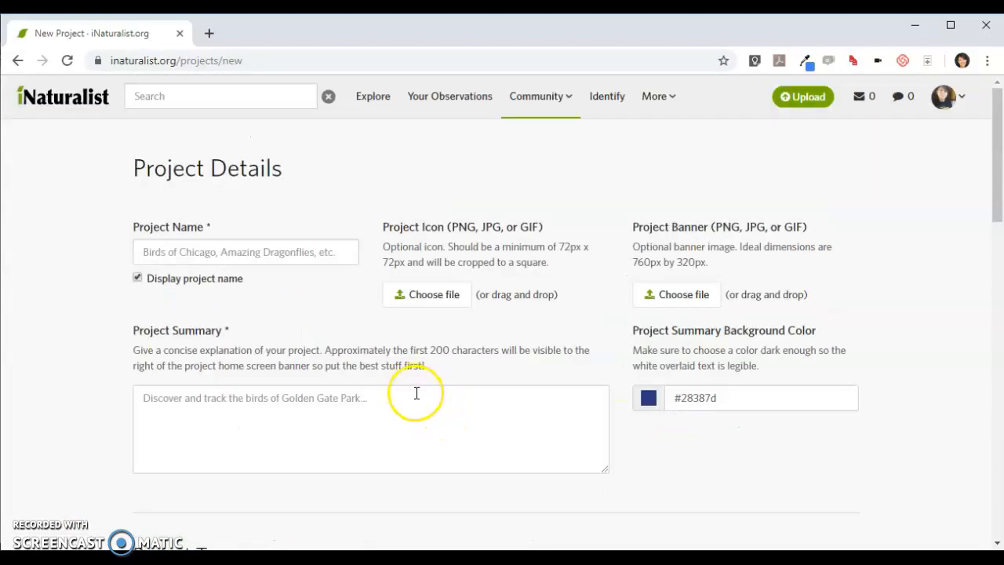
Add South Dakota Discovery Center, SD, US as the project's place requirement, and go back to the Projects page without saving
scroll(417, 393, down, 5)
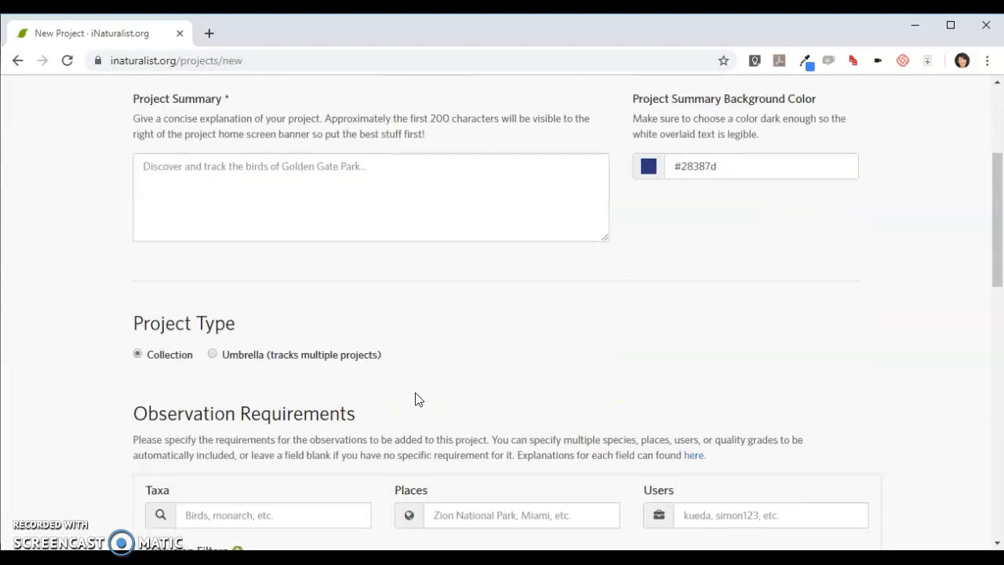
click(458, 363)
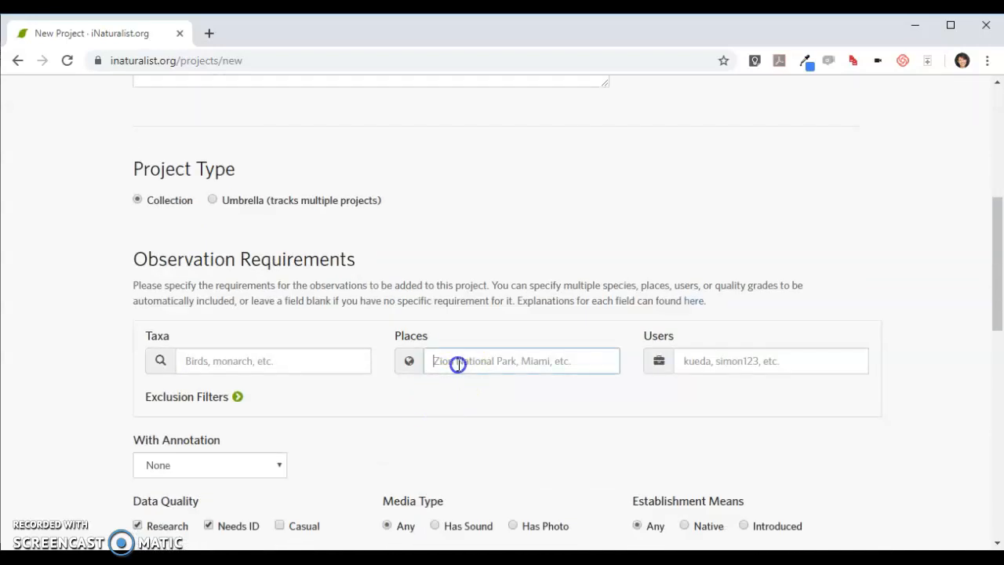
text(Sout)
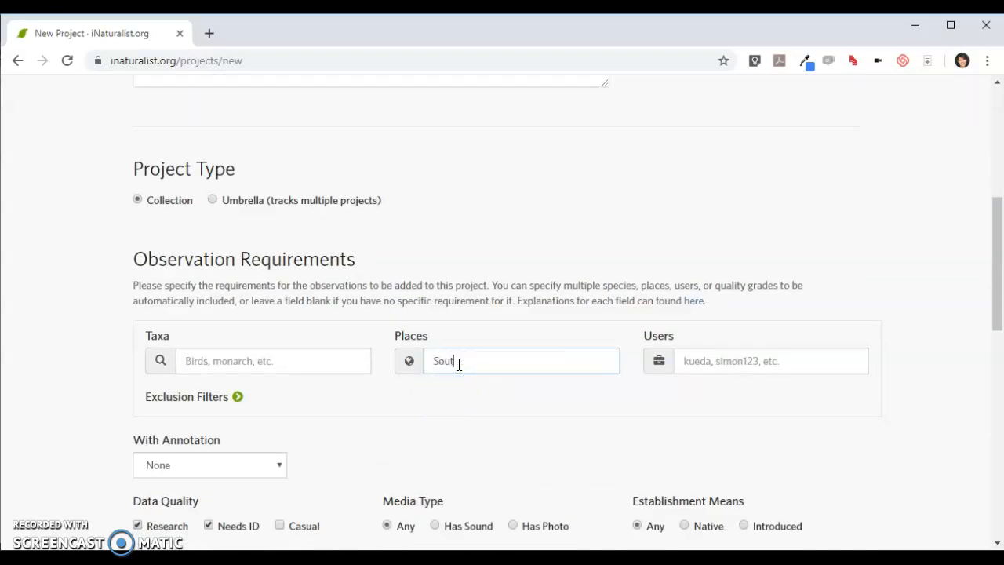
text(h Dakota)
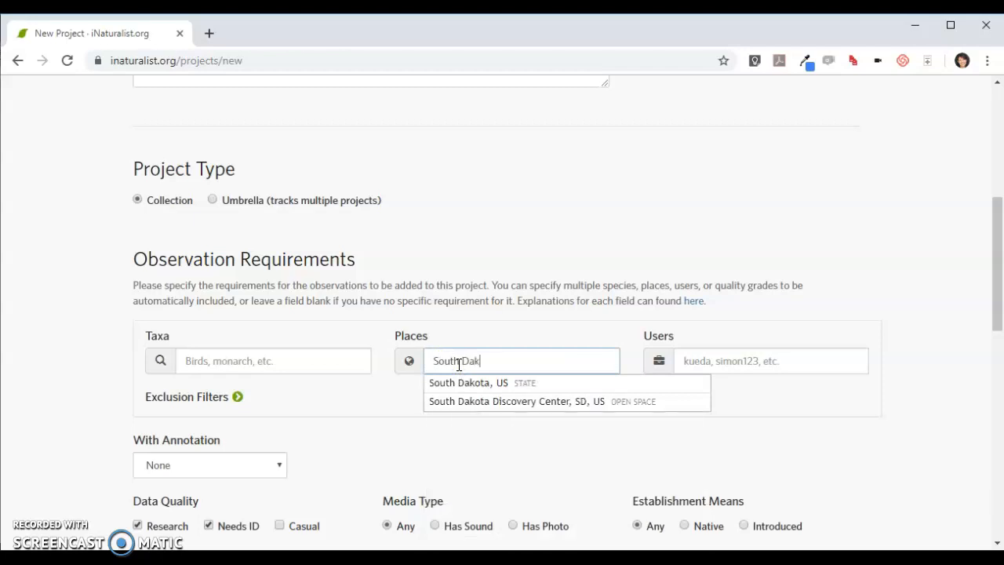
click(464, 401)
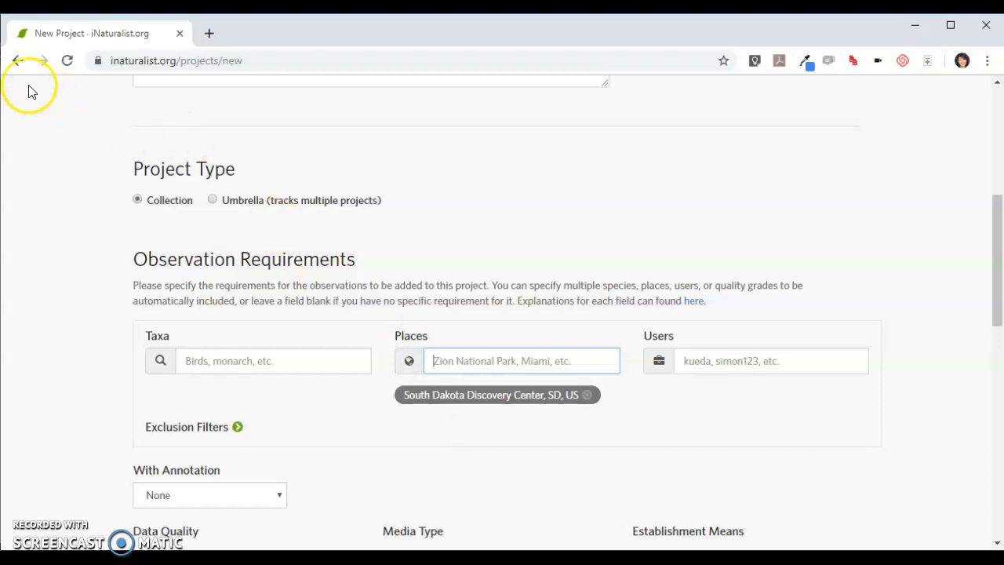
click(19, 61)
click(19, 63)
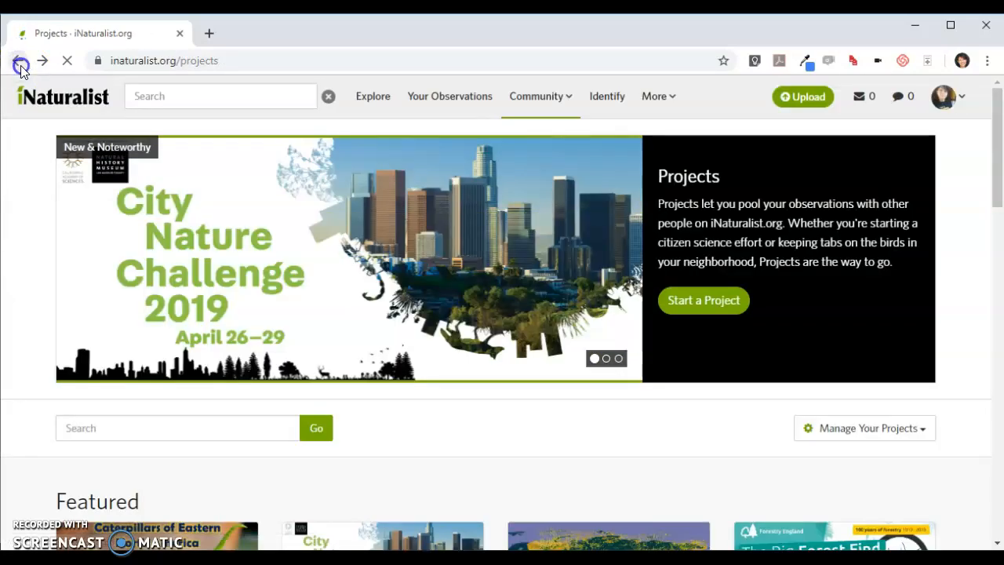